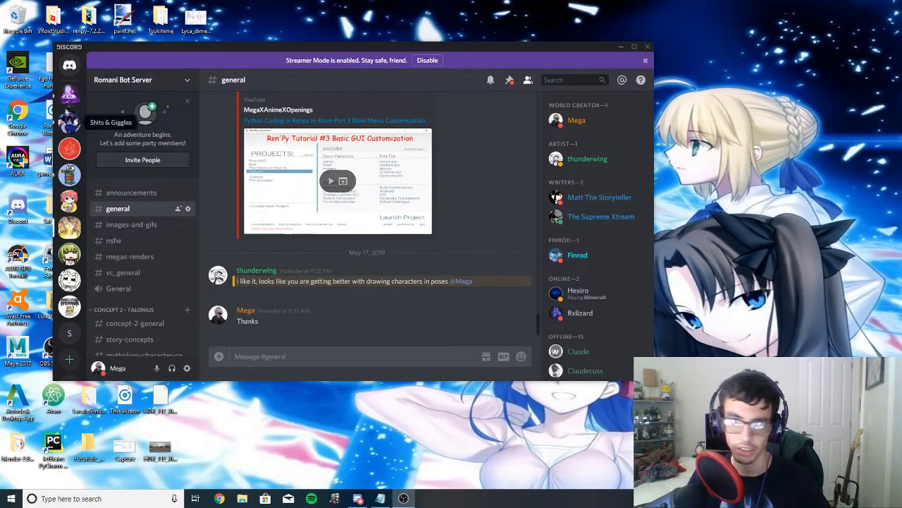
- Create a new webhook in the settings of the Romani Bot Server
click(155, 82)
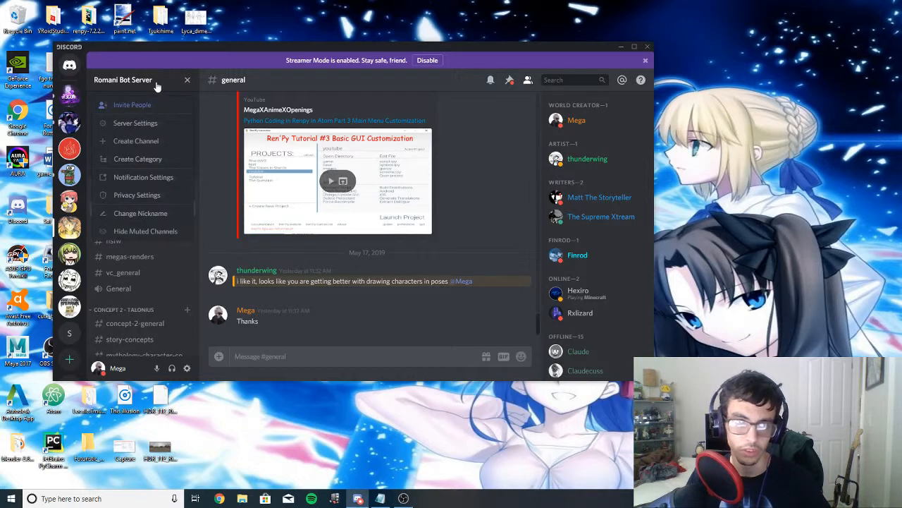
click(136, 124)
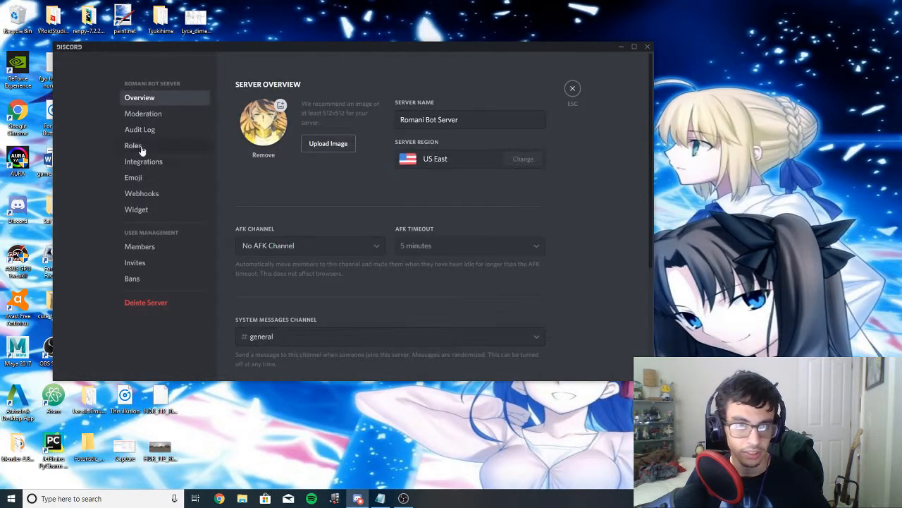
click(142, 195)
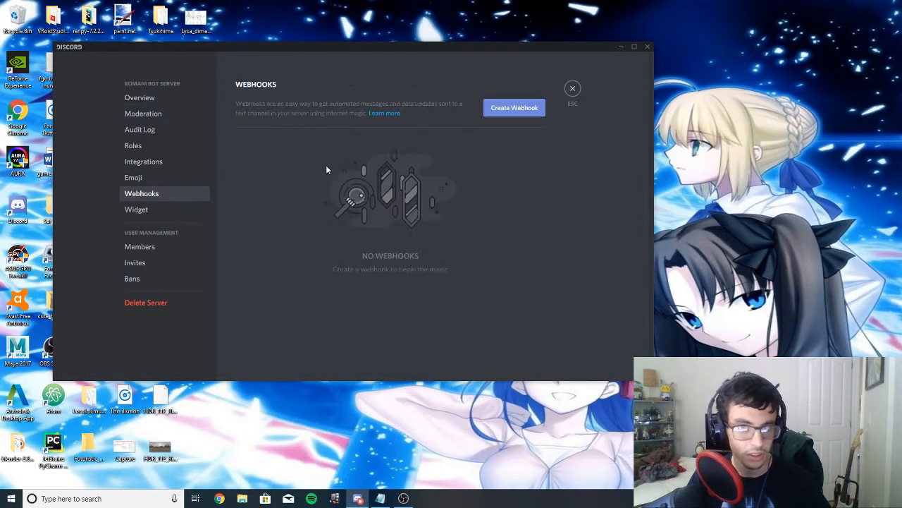
click(506, 109)
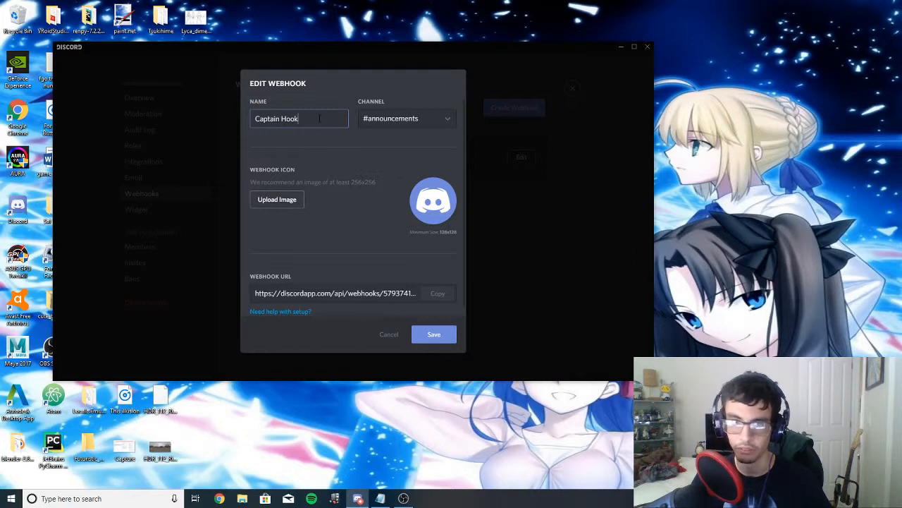
- Name the webhook Spidey-Bot and set its channel to #general
drag(319, 119, 228, 117)
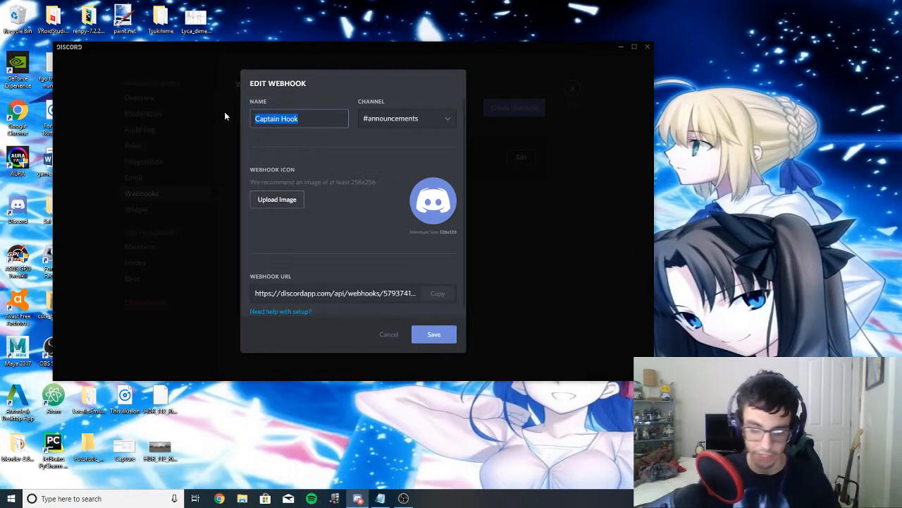
text(Spide)
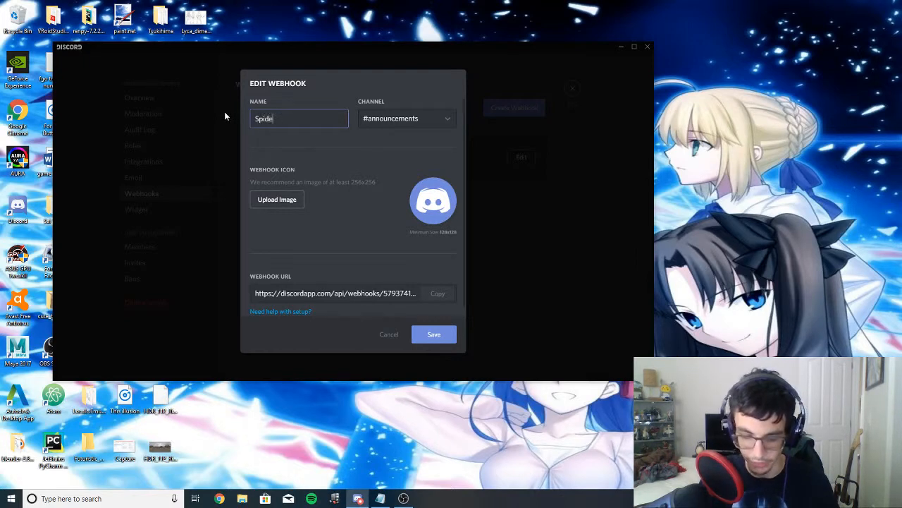
text(y-Boty)
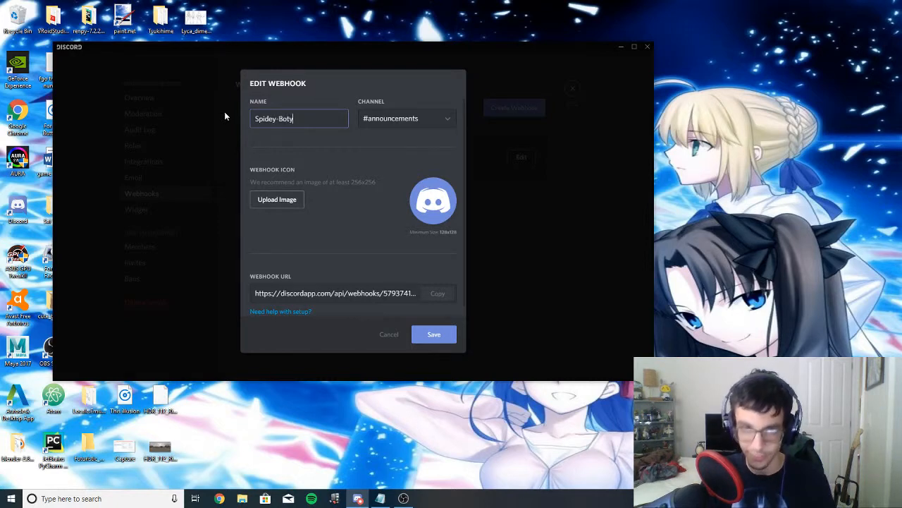
key(BackSpace)
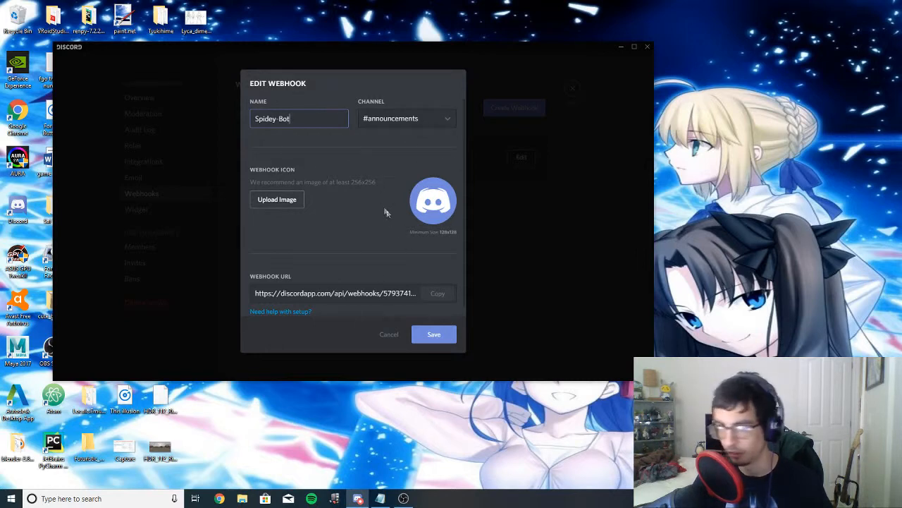
click(411, 123)
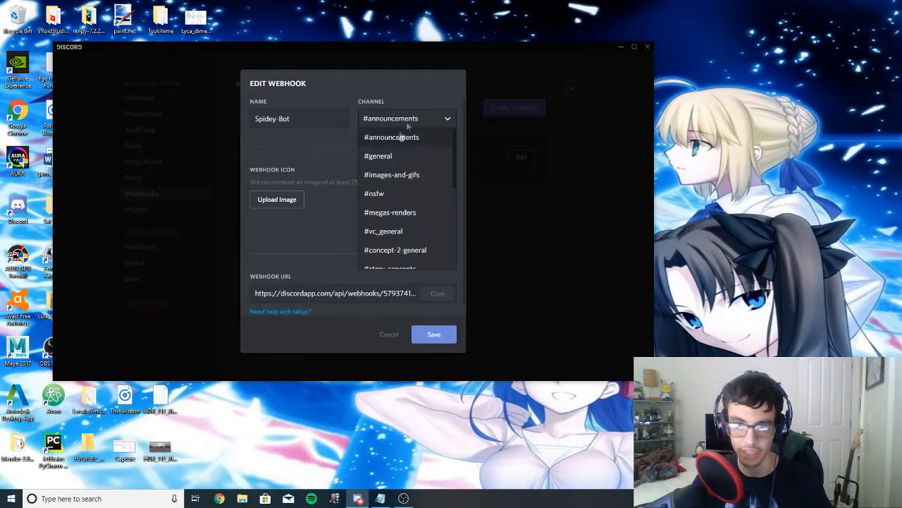
click(384, 158)
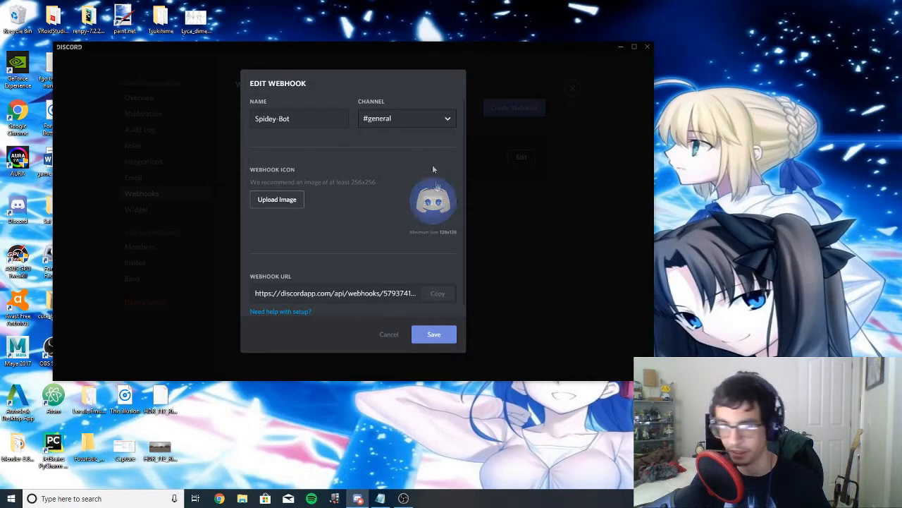
- Copy the webhook's URL, save the webhook and minimize Discord
click(358, 293)
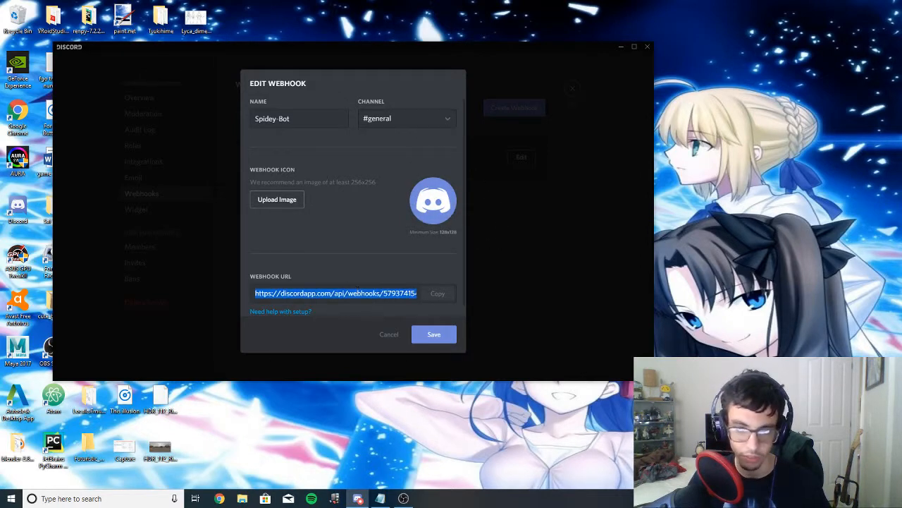
right_click(401, 292)
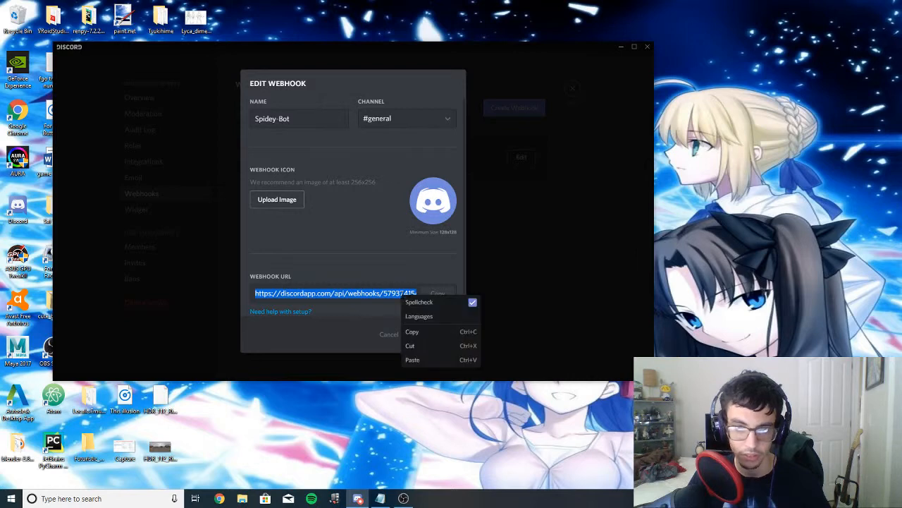
click(417, 334)
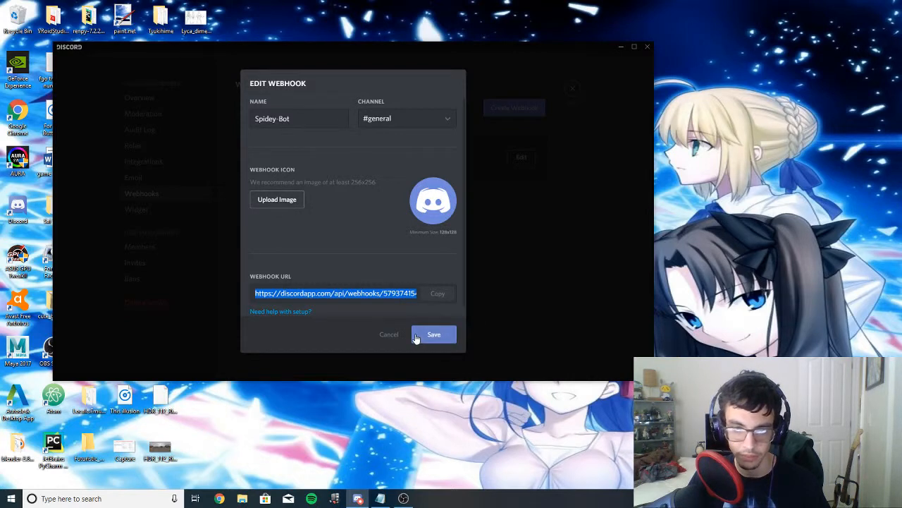
click(421, 337)
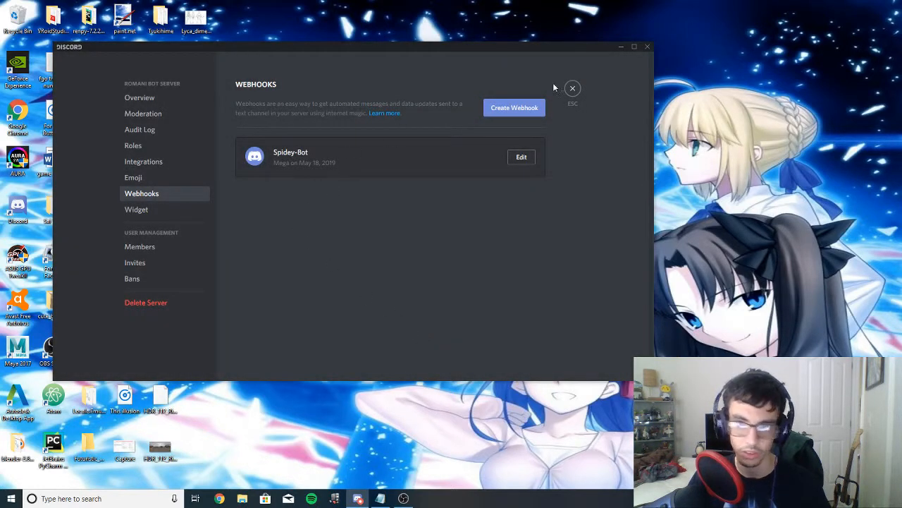
click(623, 51)
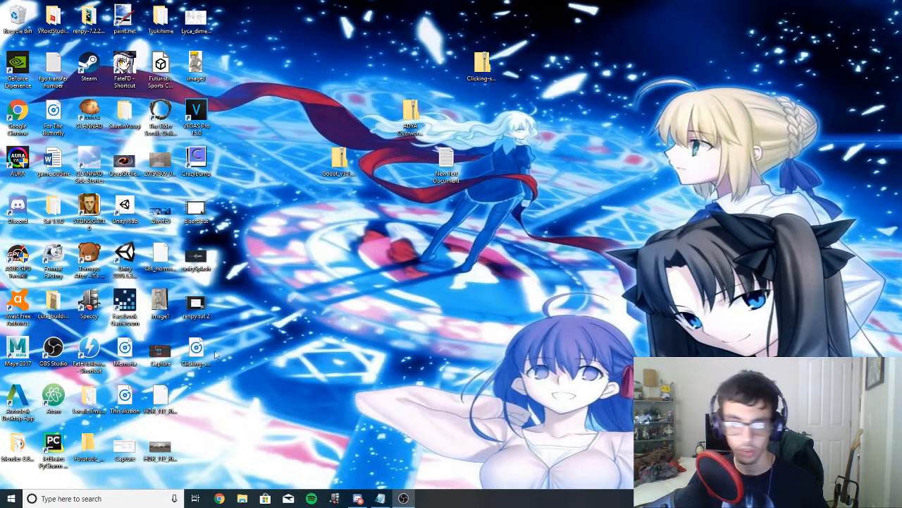
- Switch to Chrome, search Google for ifttt and open the IFTTT site's sign-in page
click(219, 498)
drag(901, 5, 278, 0)
click(352, 26)
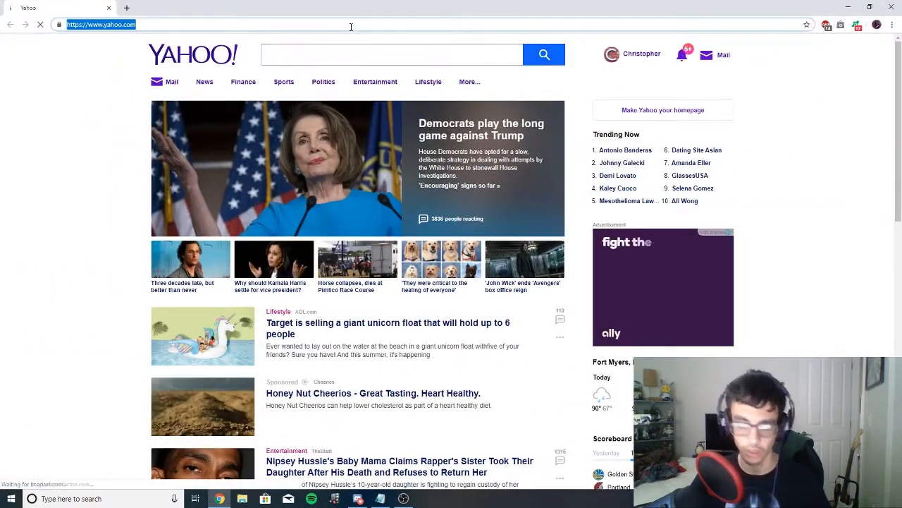
text(if)
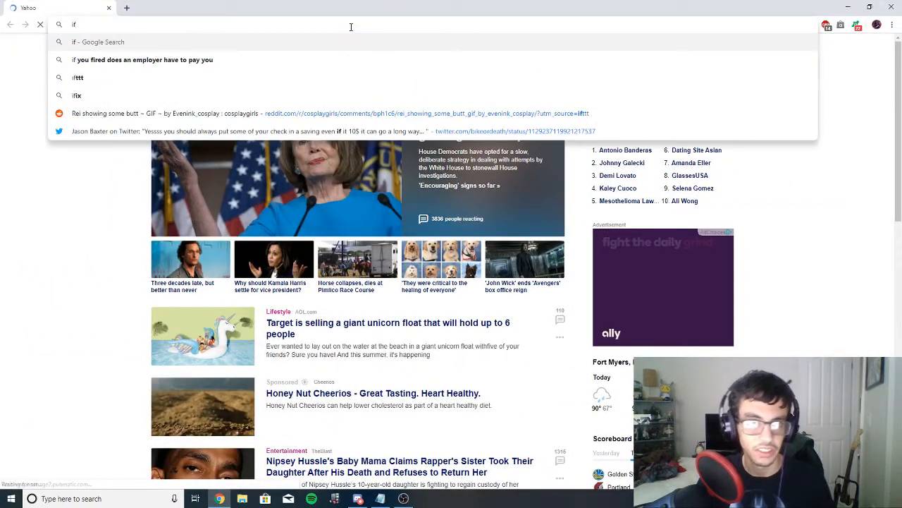
key(Down)
key(Down)
key(Return)
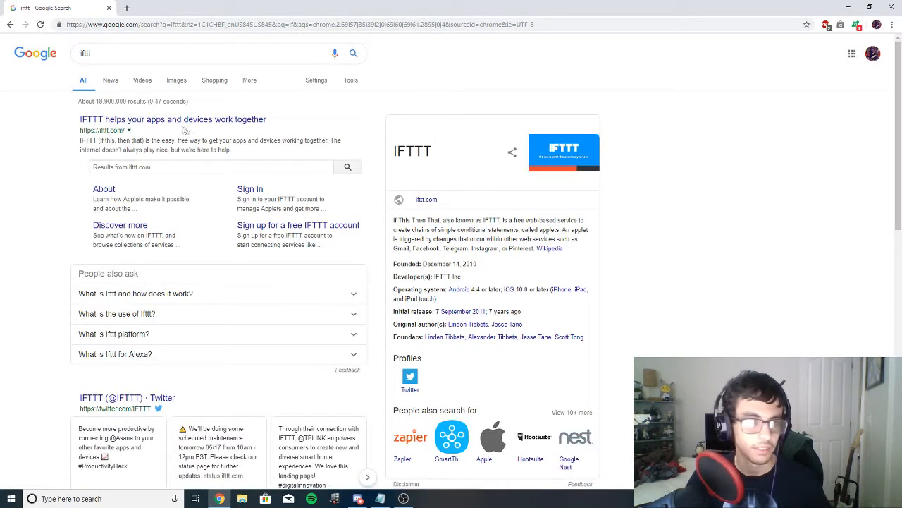
click(175, 122)
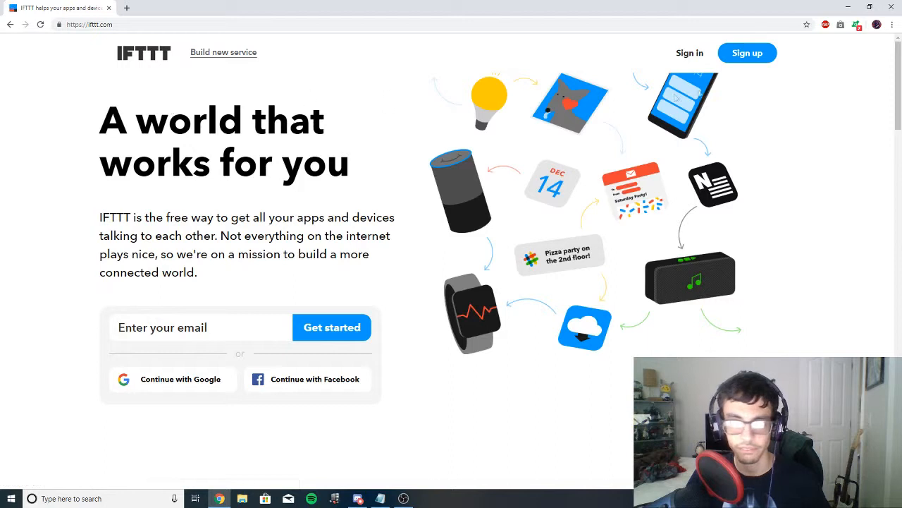
click(690, 53)
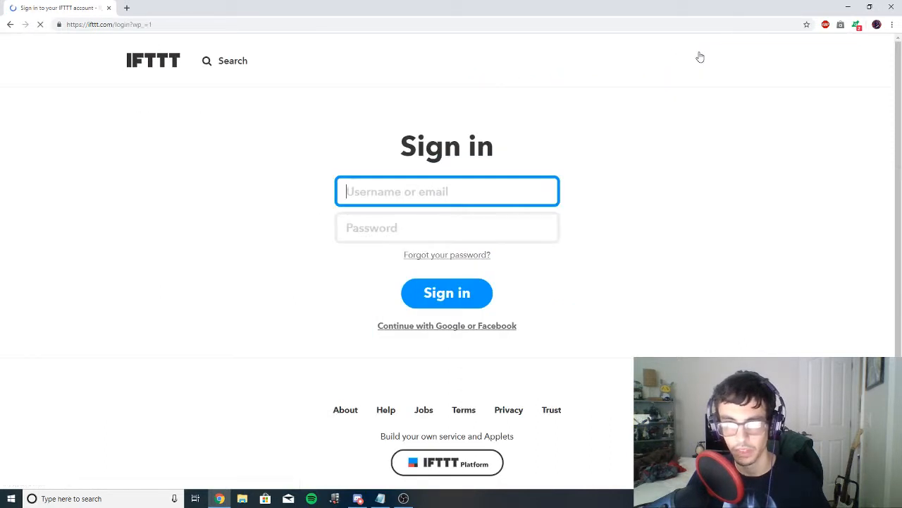
click(10, 24)
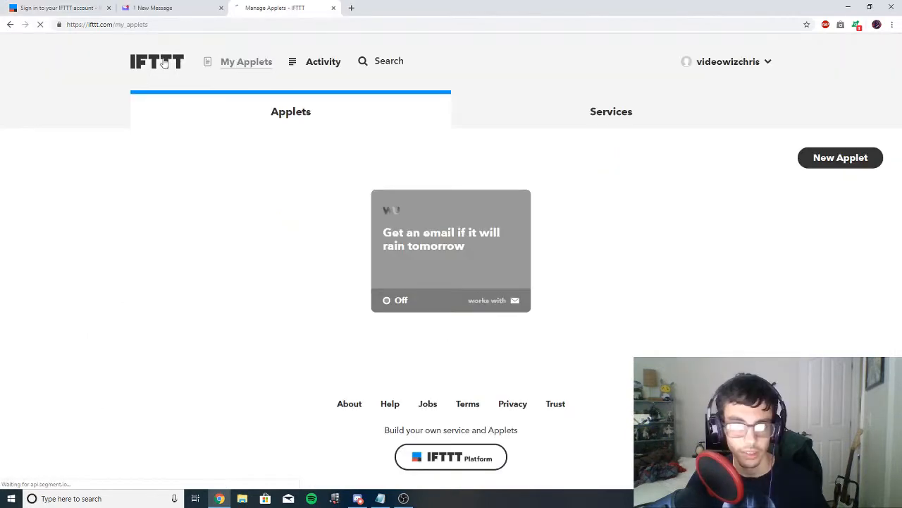
- View the account's applets and services on IFTTT and start a new applet
click(158, 62)
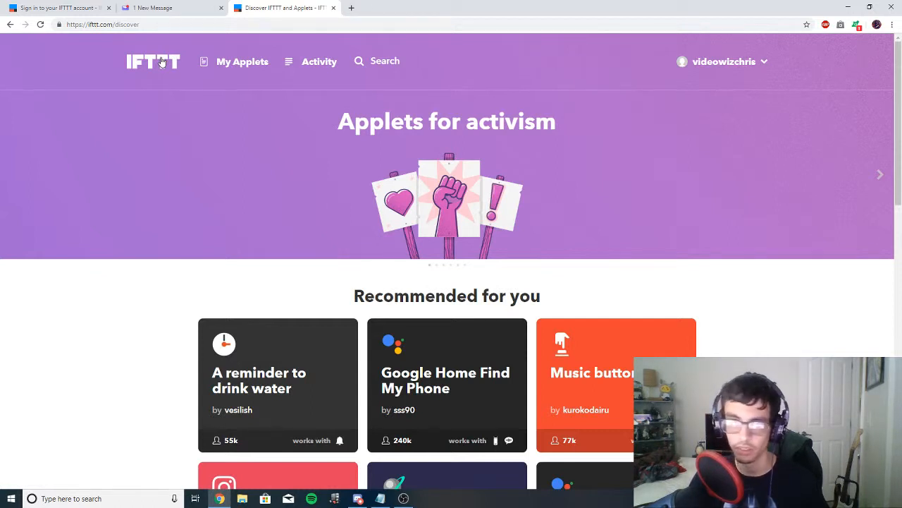
click(241, 65)
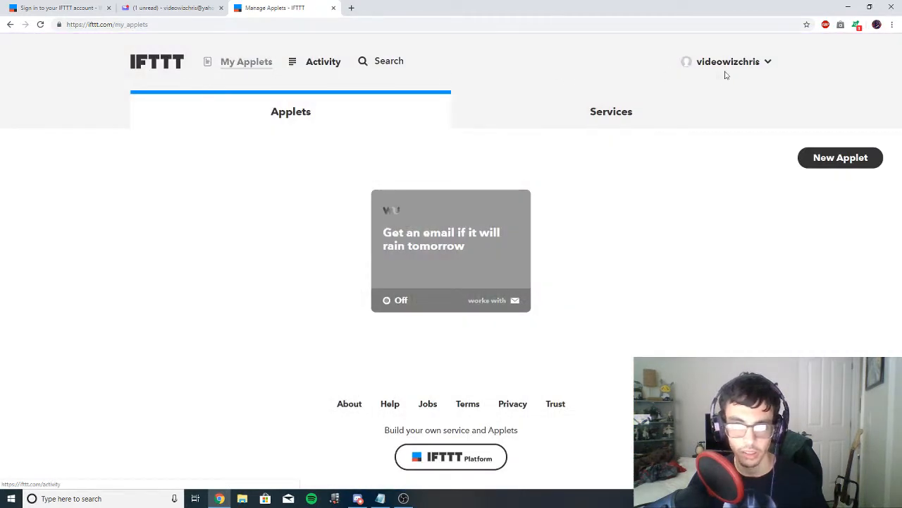
click(620, 114)
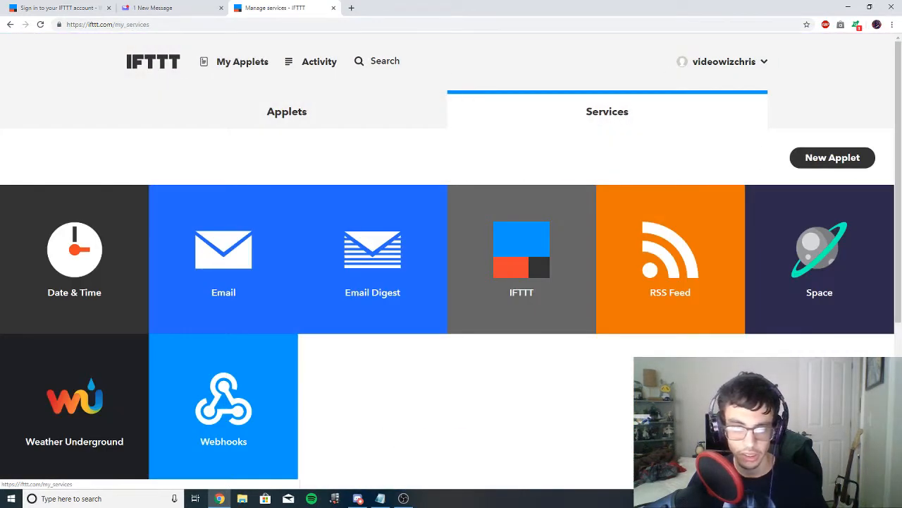
click(826, 163)
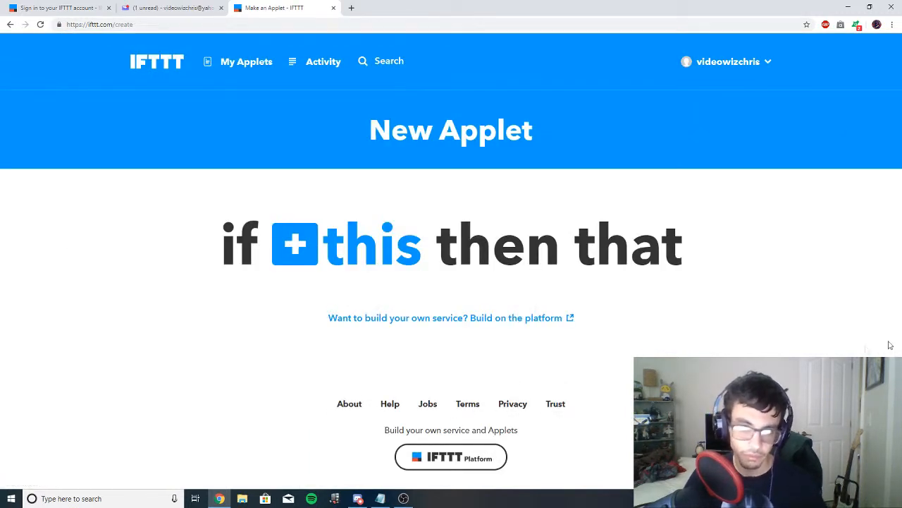
- Search for "you" among the services and choose YouTube as the applet's trigger service
click(347, 245)
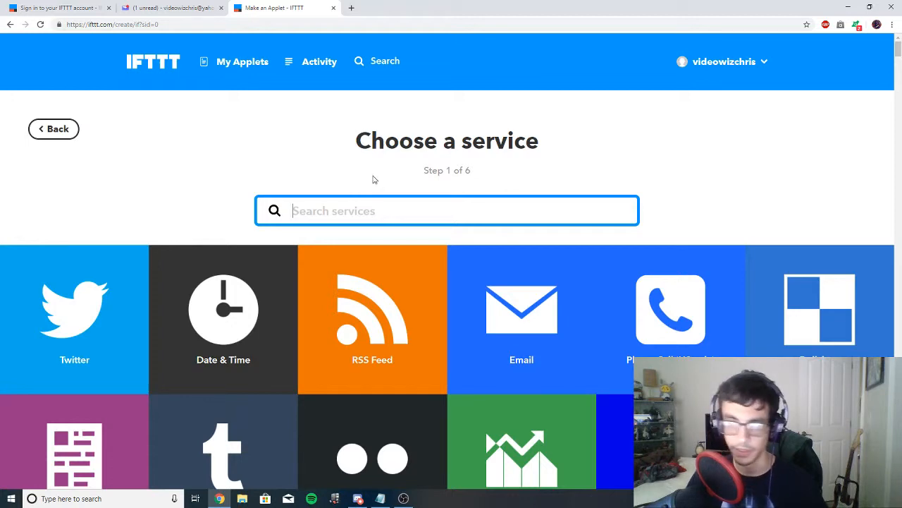
text(you)
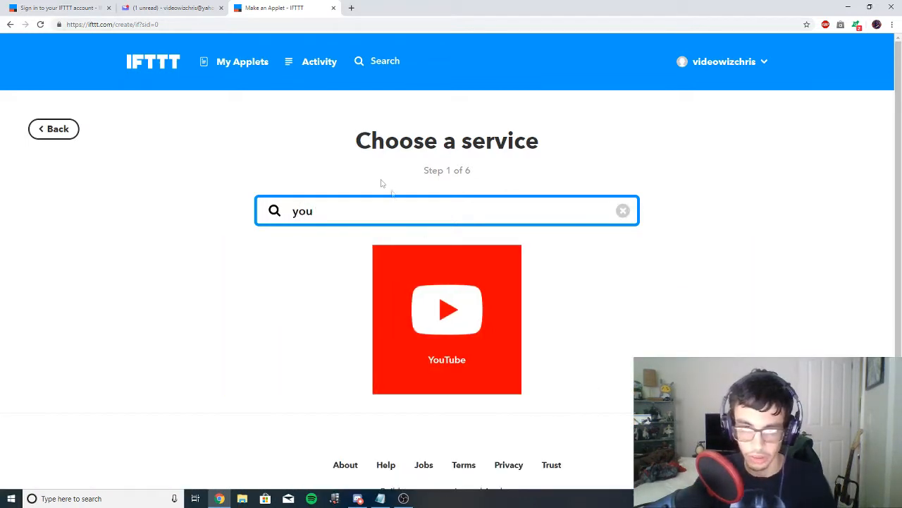
click(448, 312)
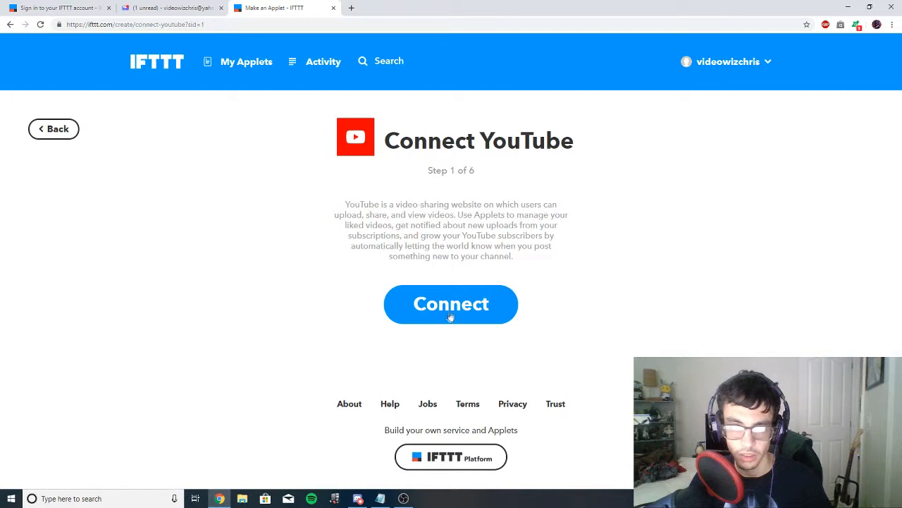
- Connect YouTube to IFTTT with the YouTube brand account and allow access to manage it
click(455, 309)
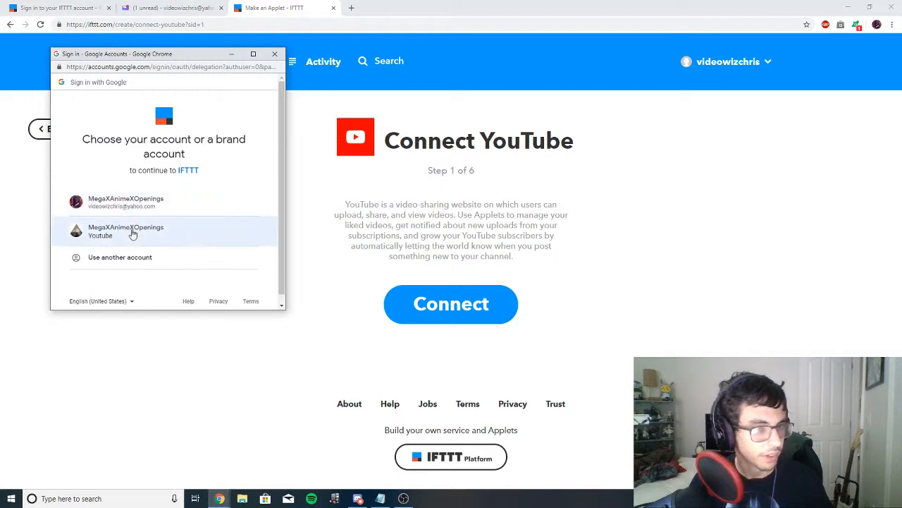
click(133, 233)
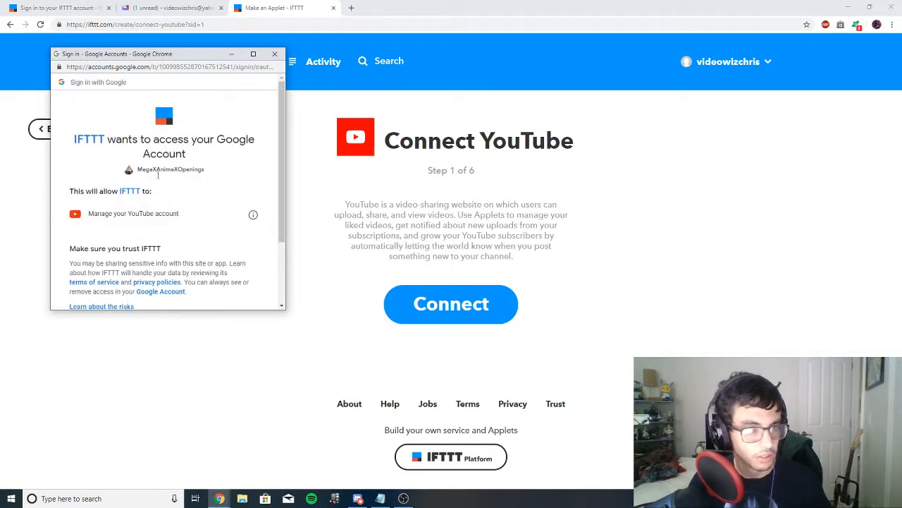
scroll(156, 202, down, 2)
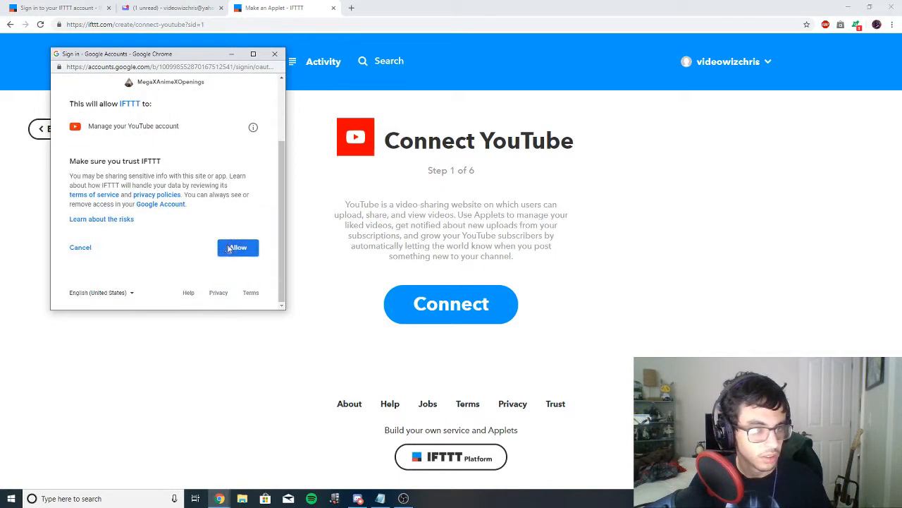
click(230, 247)
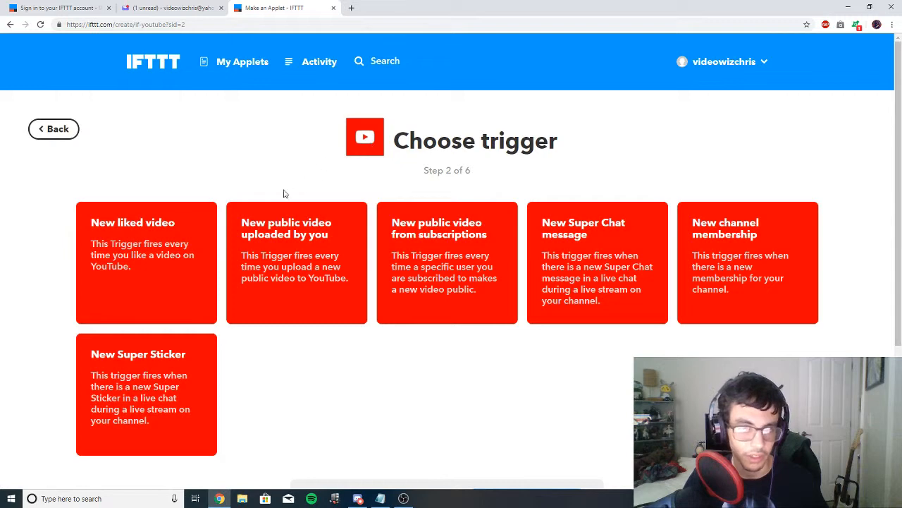
- Choose "New public video uploaded by you" as the trigger and the Webhooks service's "Make a web request" as the action
click(294, 235)
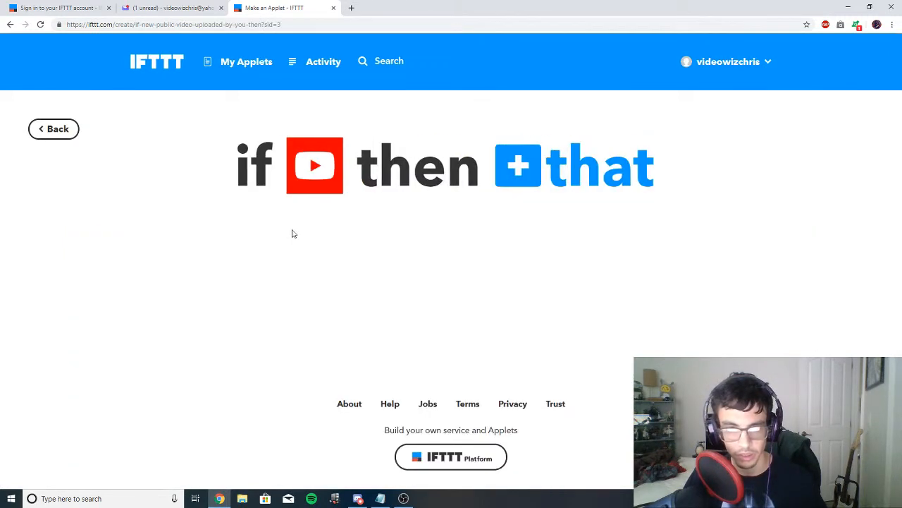
click(554, 174)
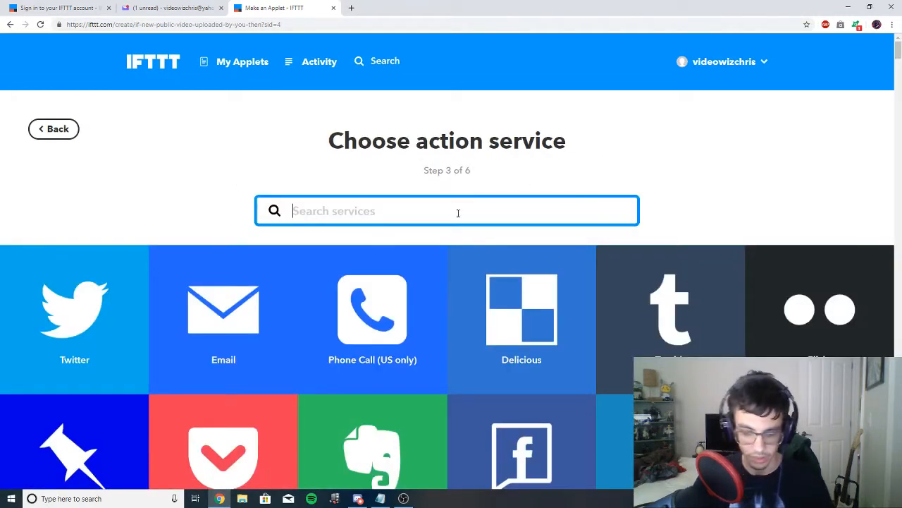
text(web)
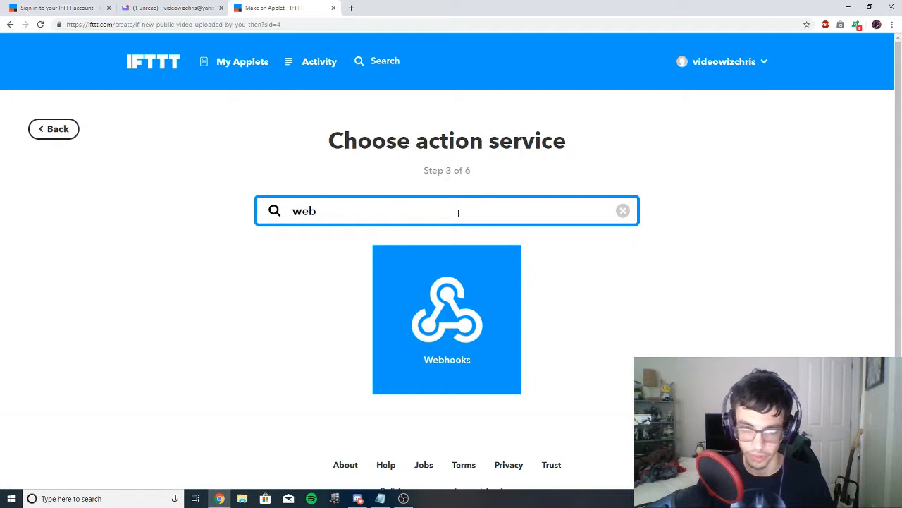
click(458, 317)
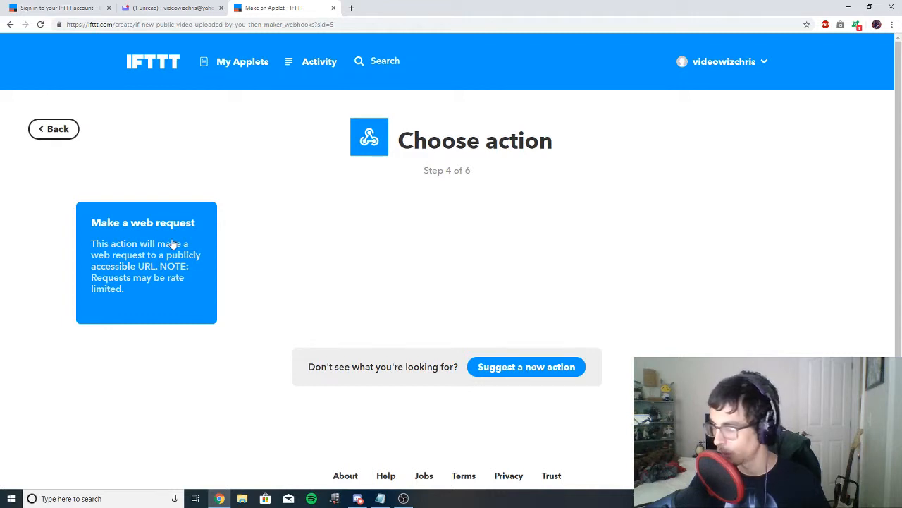
click(173, 243)
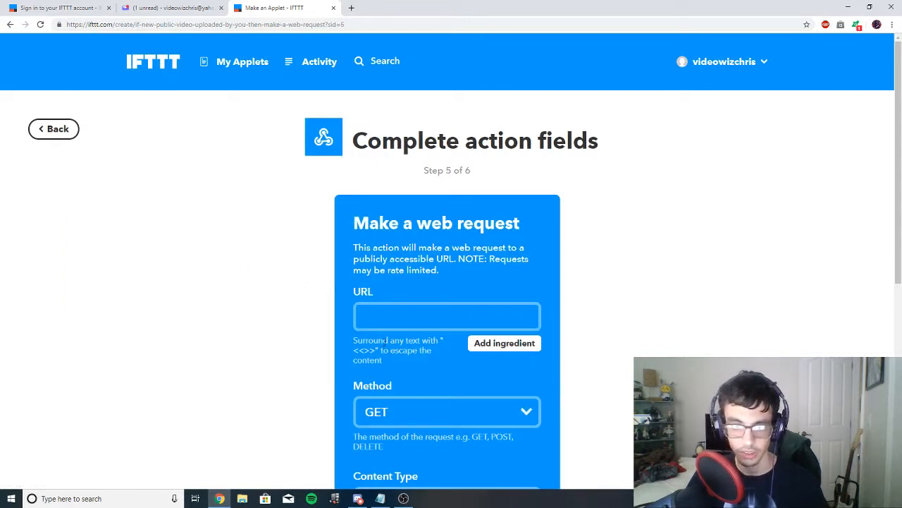
- Paste the copied Discord webhook URL into the web request's URL field
click(376, 315)
right_click(376, 316)
click(399, 390)
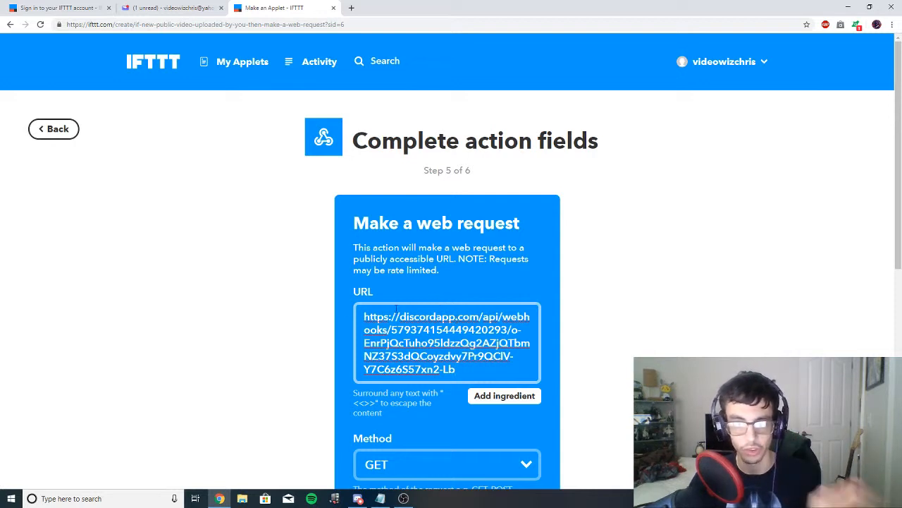
- Set the web request's method to POST and its content type to application/json
scroll(320, 345, down, 2)
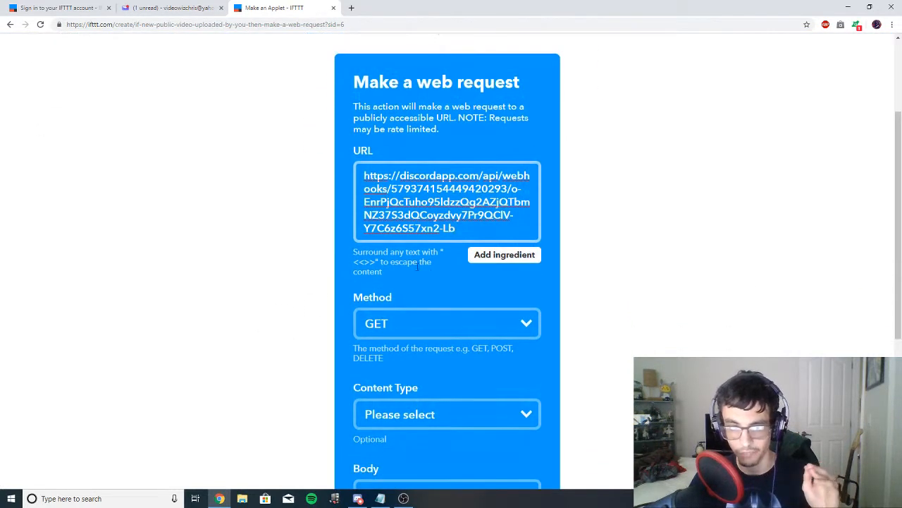
click(498, 324)
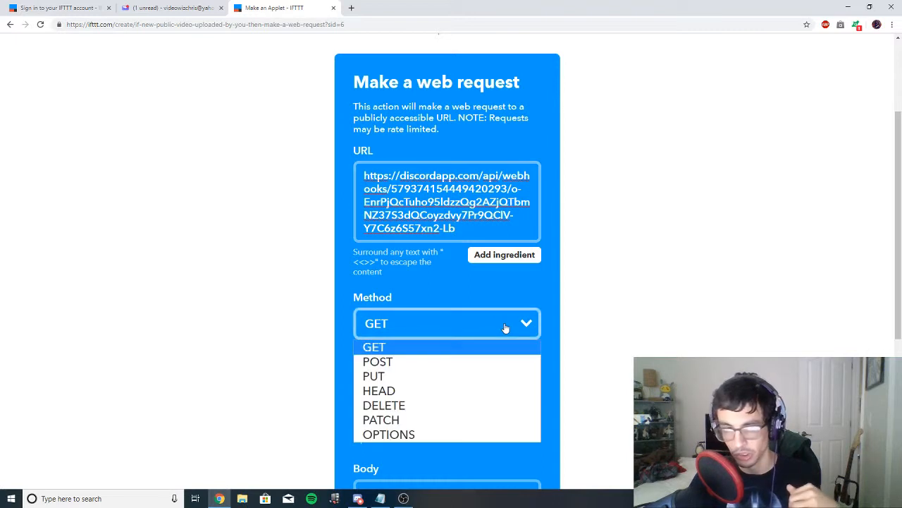
click(395, 362)
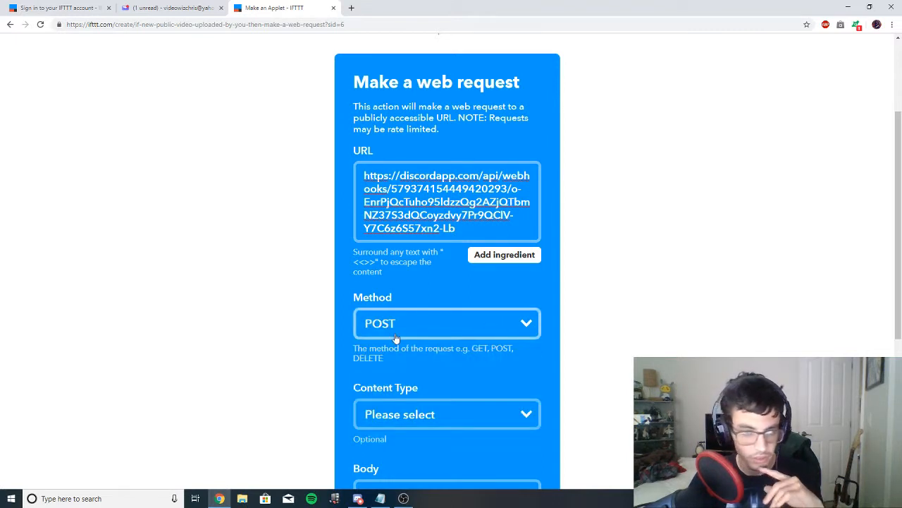
scroll(429, 344, down, 2)
click(480, 322)
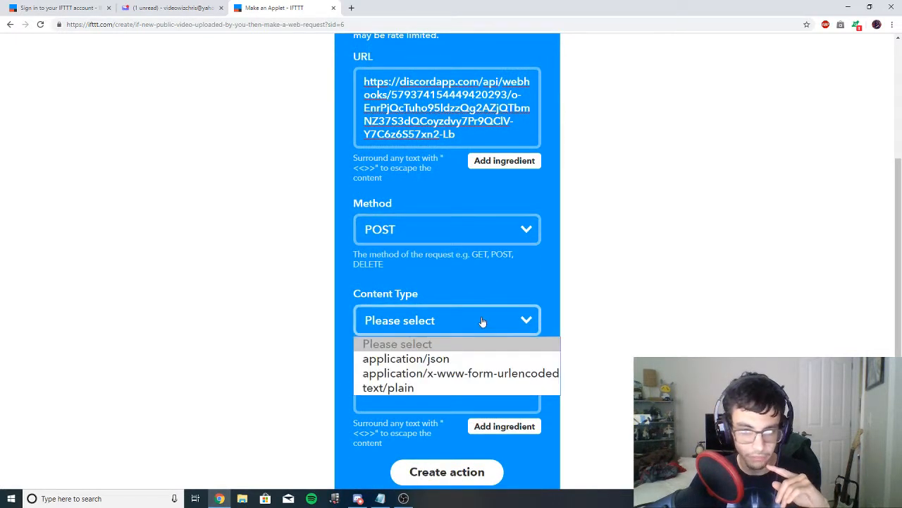
click(443, 358)
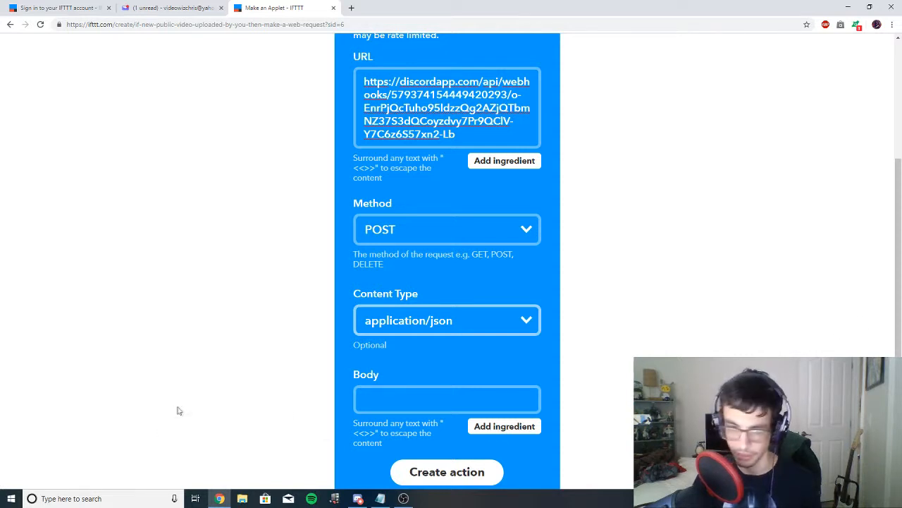
- Begin the request body with the JSON text {"content": "New Uploaded Video
click(383, 398)
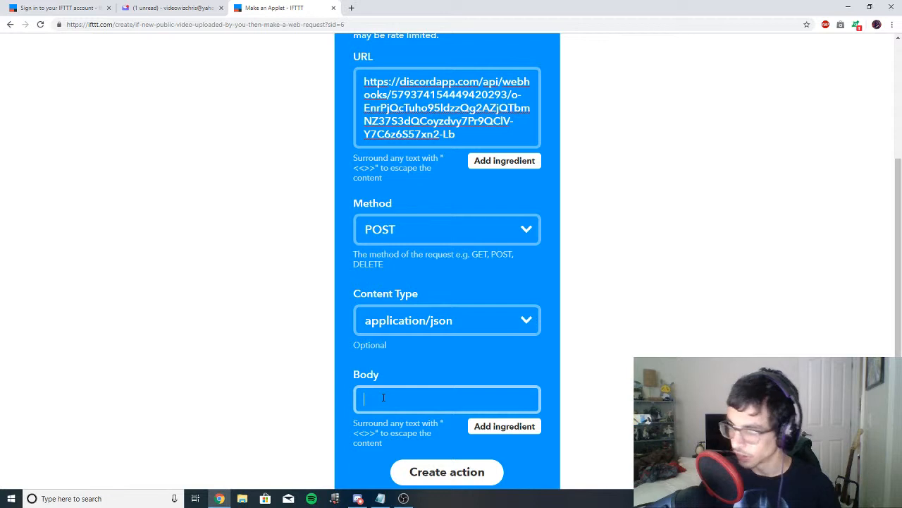
text({)
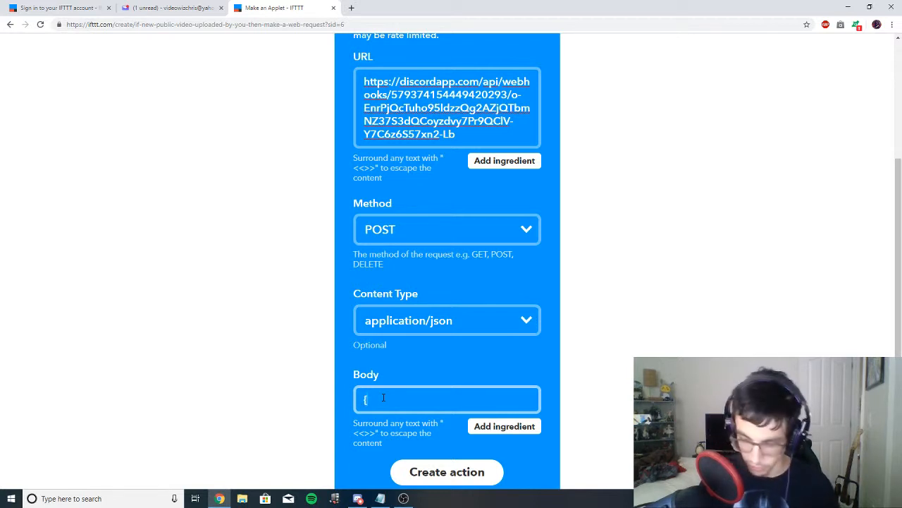
text(")
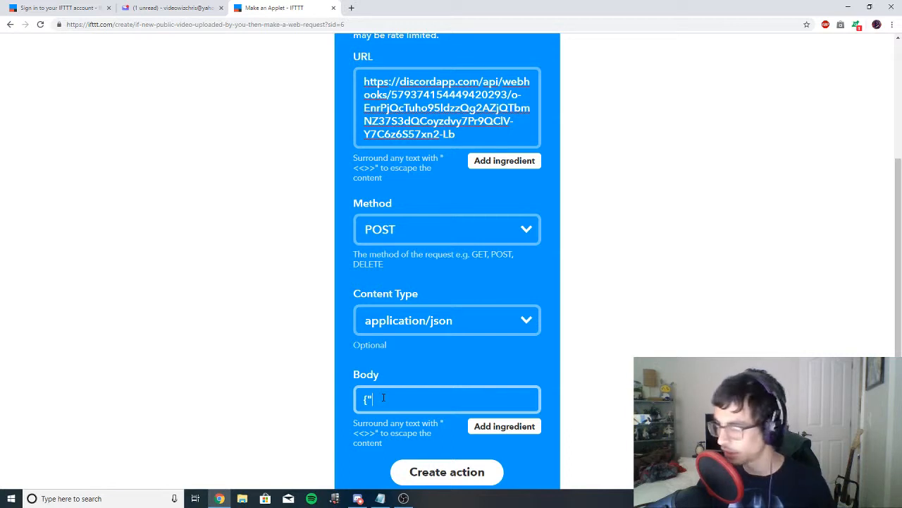
text(content)
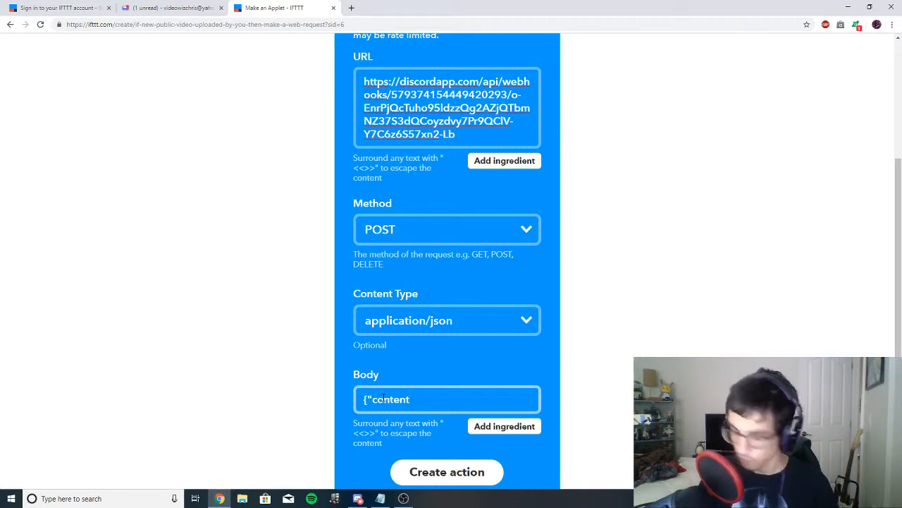
text(")
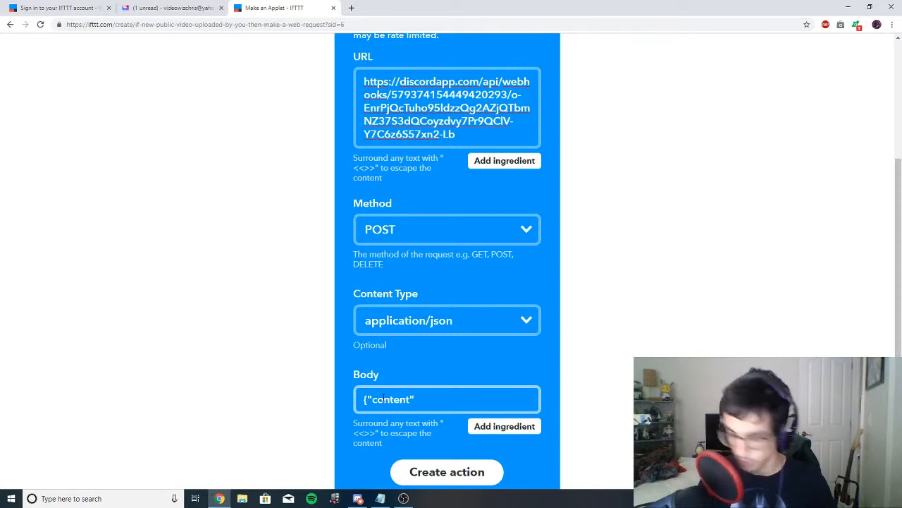
text(:)
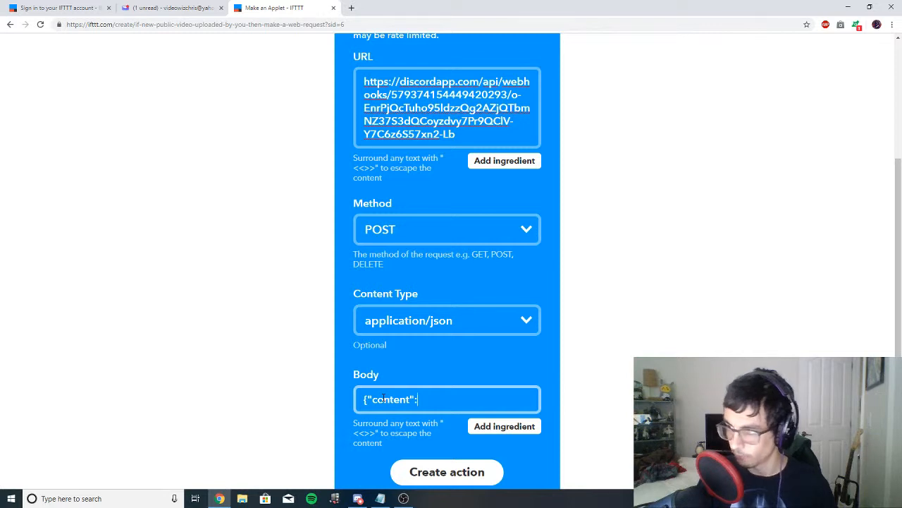
text( ")
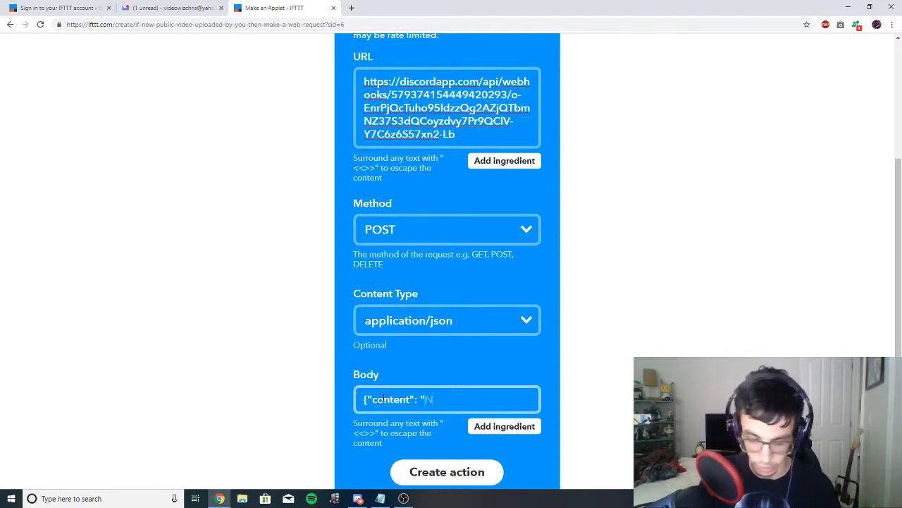
text(New U)
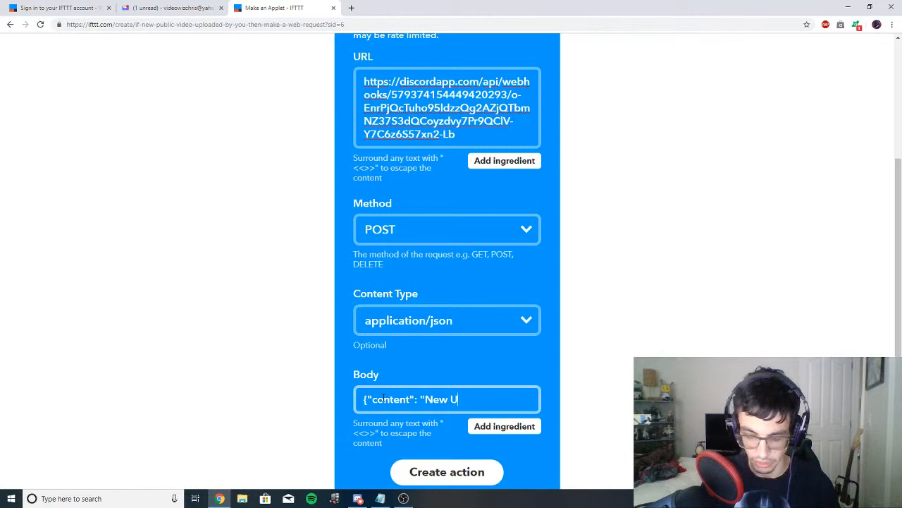
text(ploaded Videop)
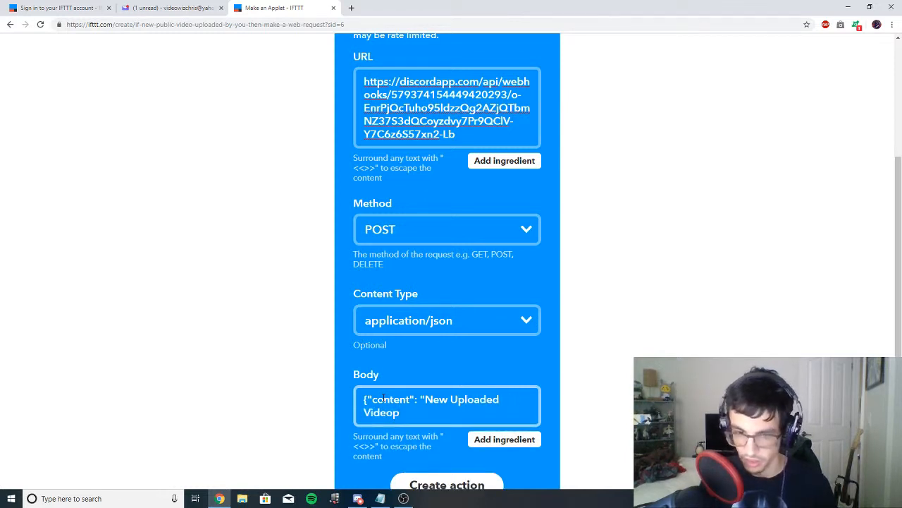
key(BackSpace)
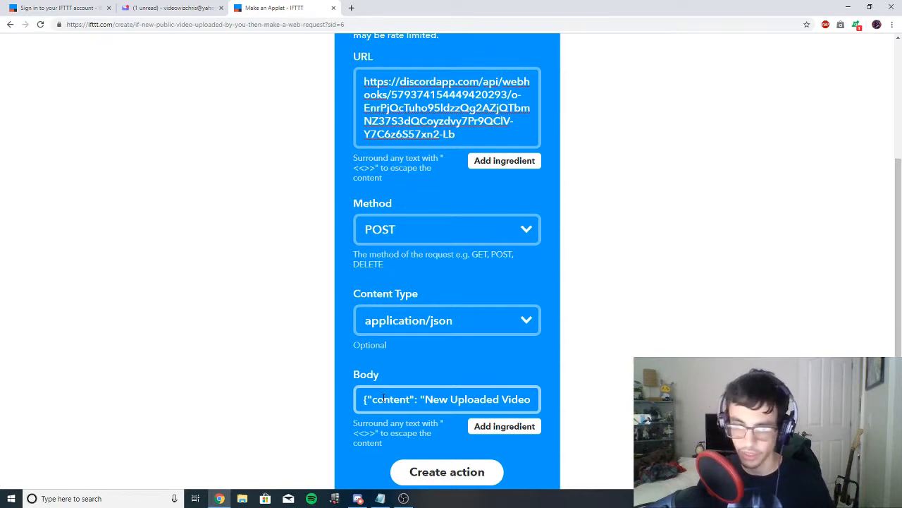
- Add the Url ingredient after the message text in the body and close the JSON with "}
click(505, 430)
scroll(525, 420, down, 2)
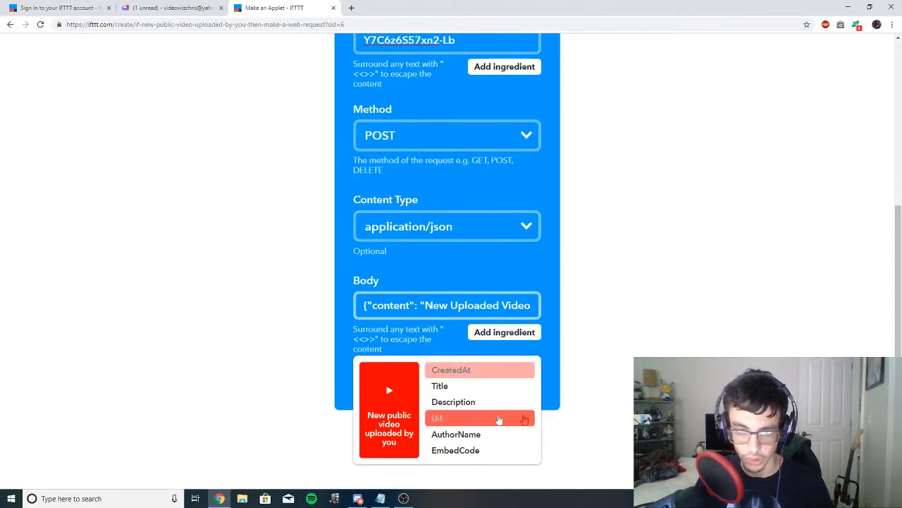
click(525, 418)
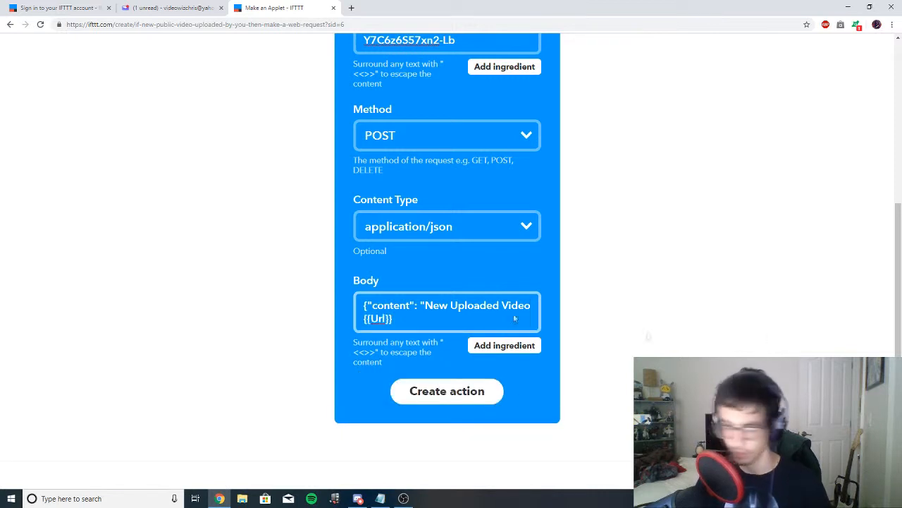
text(")
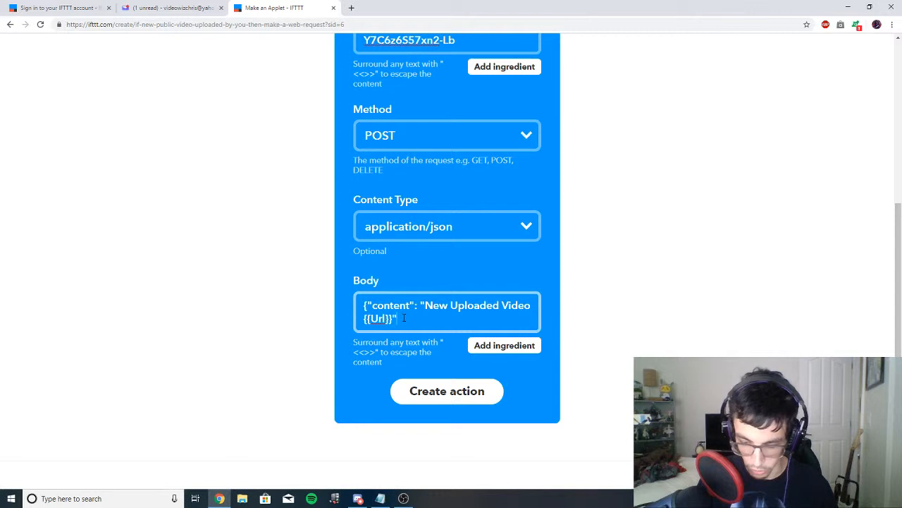
text(})
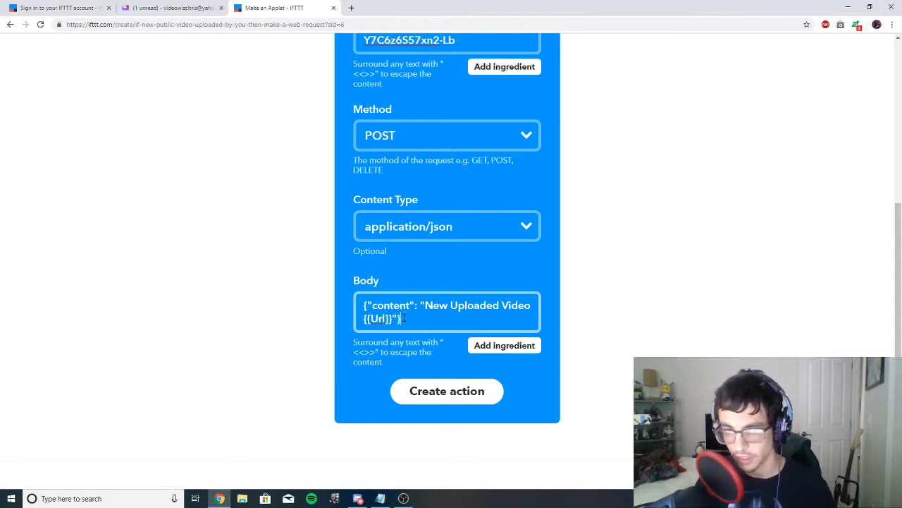
- Create the web request action, review the applet with its run notifications left on, and finish it
click(446, 397)
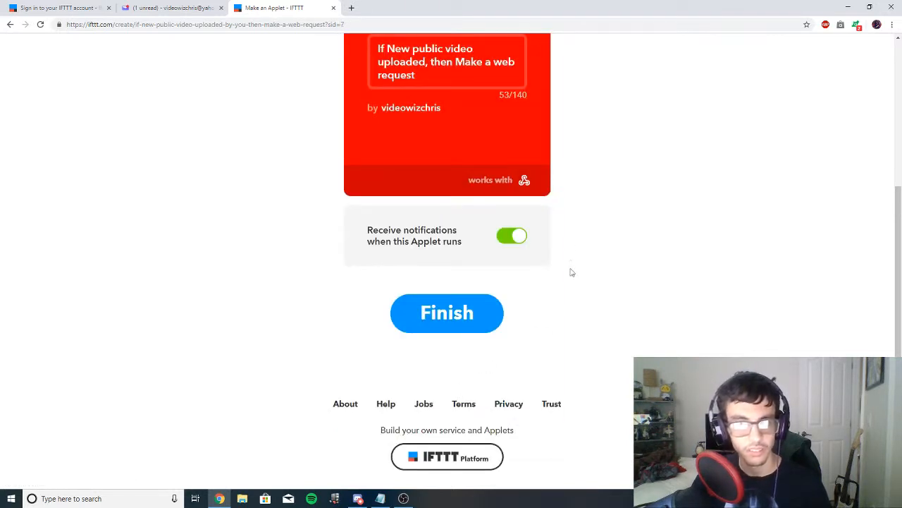
scroll(569, 272, up, 1)
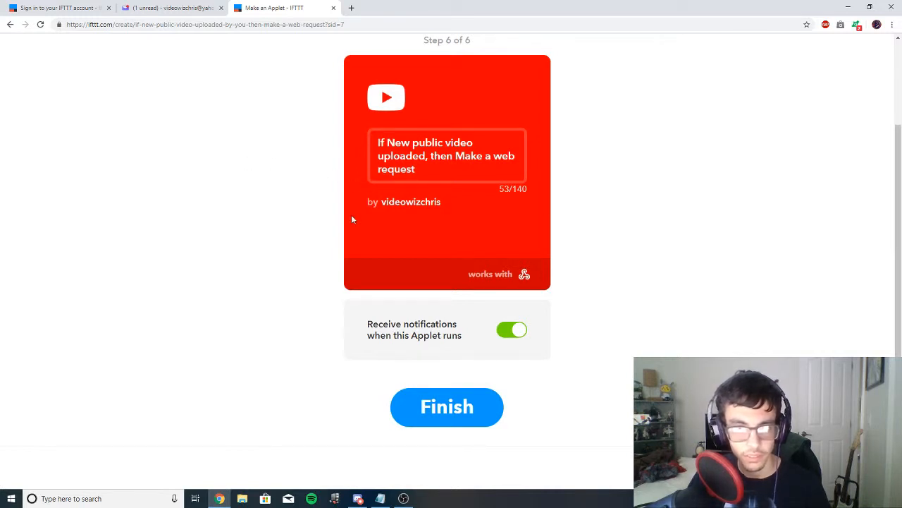
scroll(352, 220, up, 1)
scroll(357, 272, down, 1)
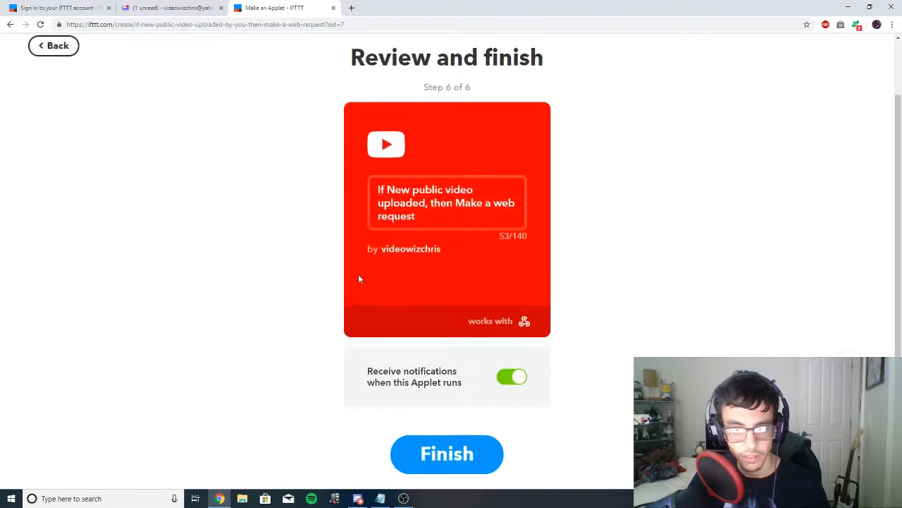
scroll(385, 261, down, 3)
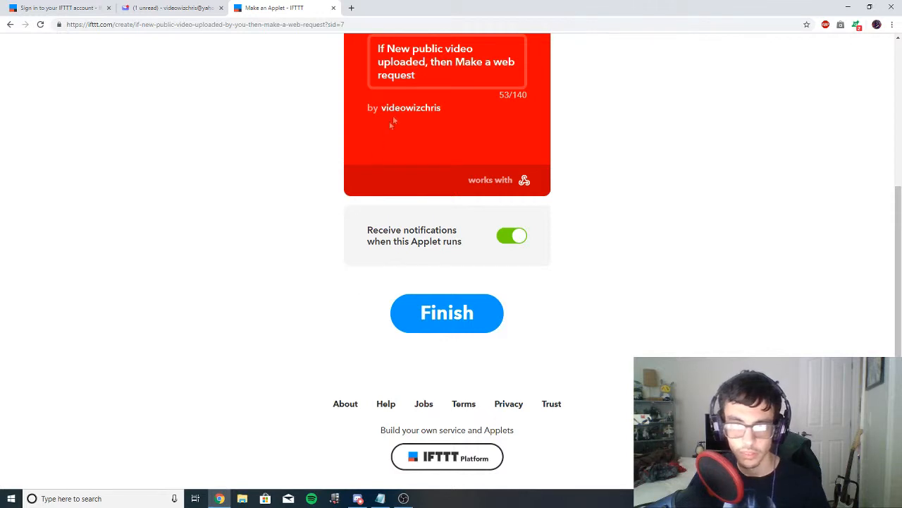
click(439, 318)
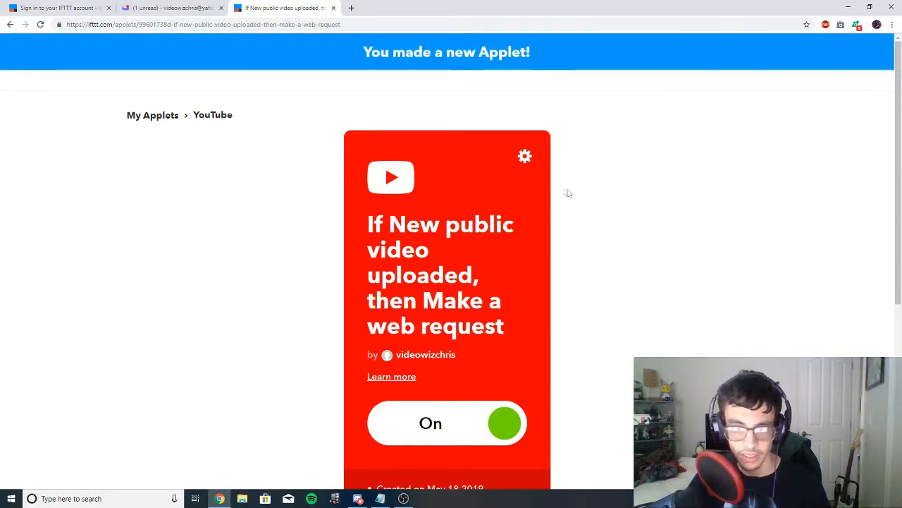
scroll(562, 191, down, 4)
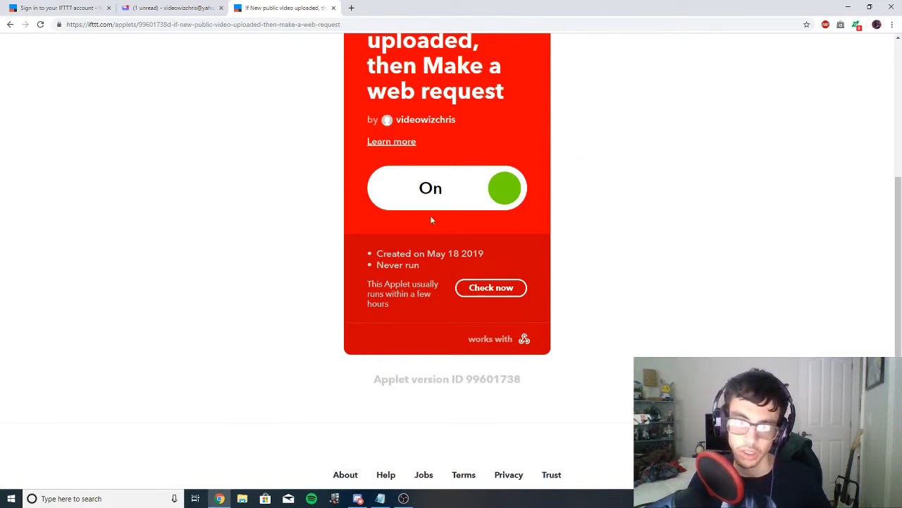
scroll(562, 273, up, 1)
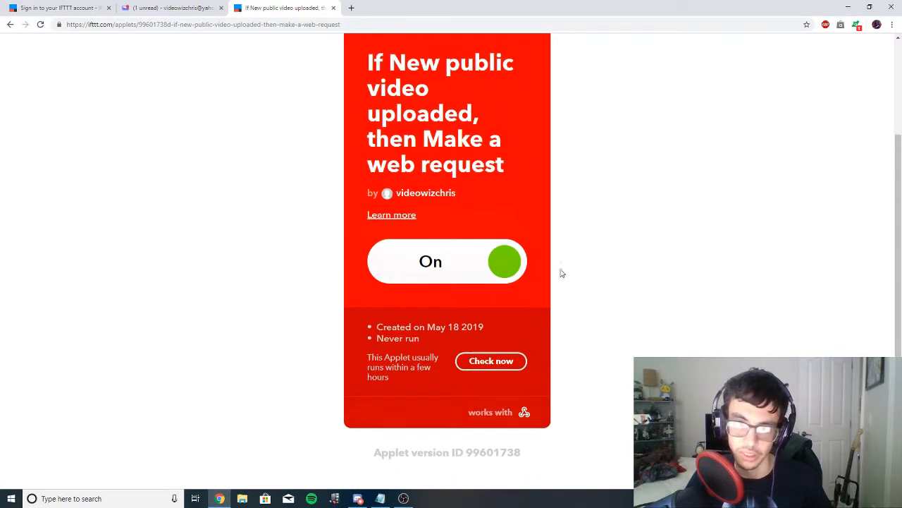
scroll(562, 273, up, 1)
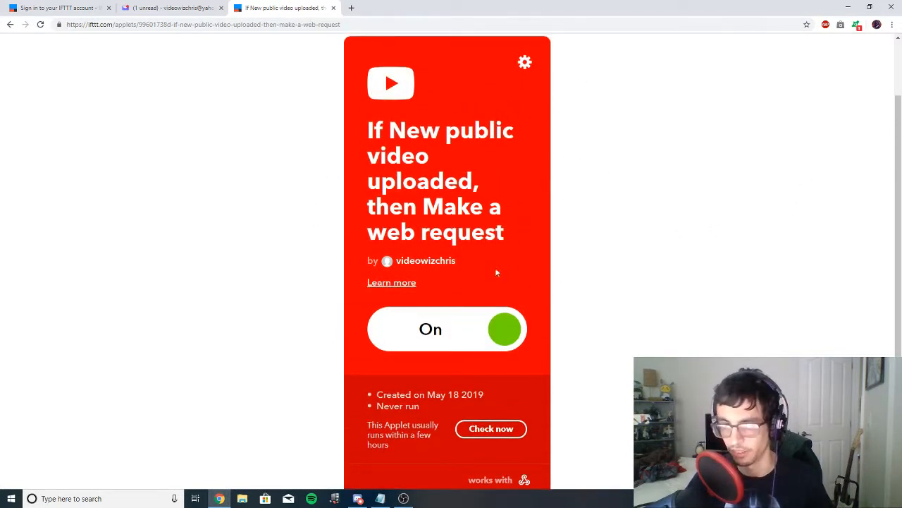
scroll(457, 277, down, 1)
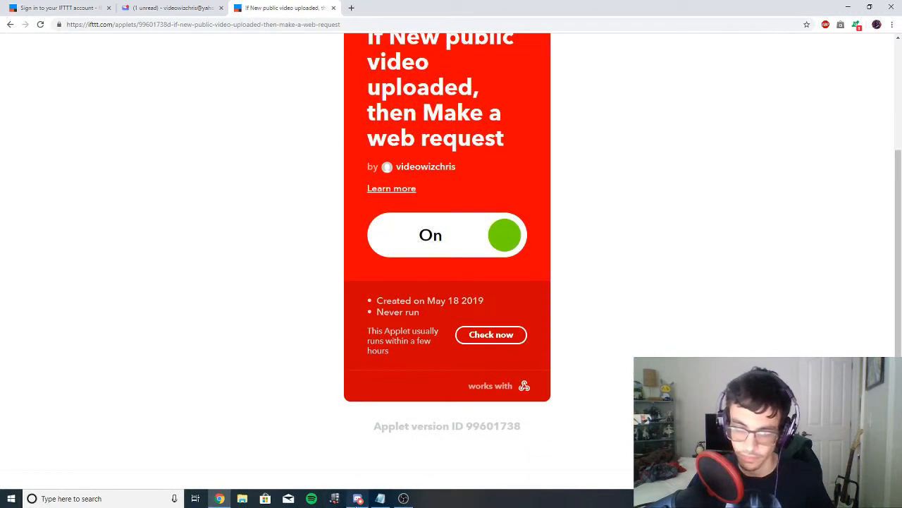
mouse_move(408, 499)
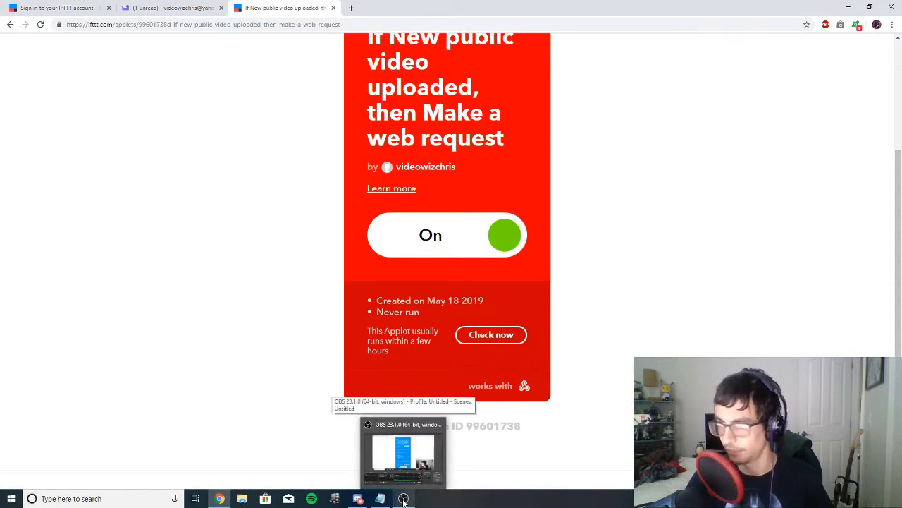
click(403, 500)
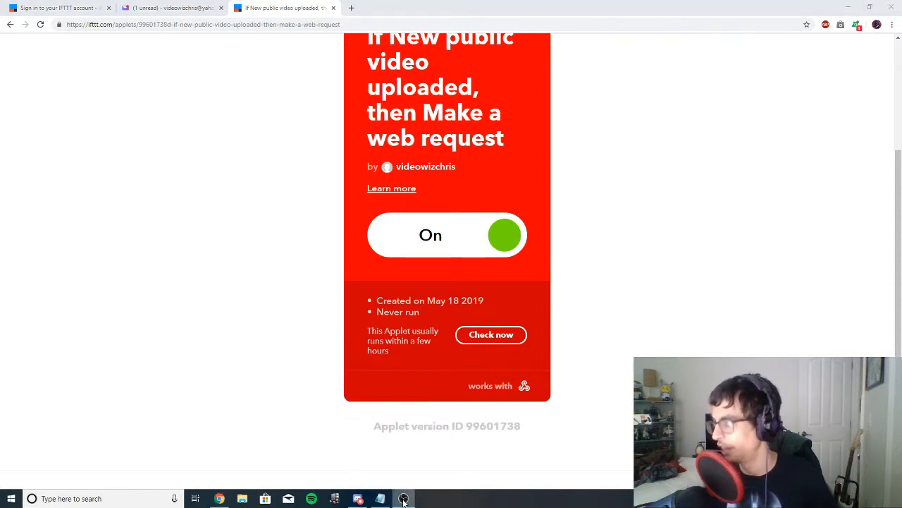